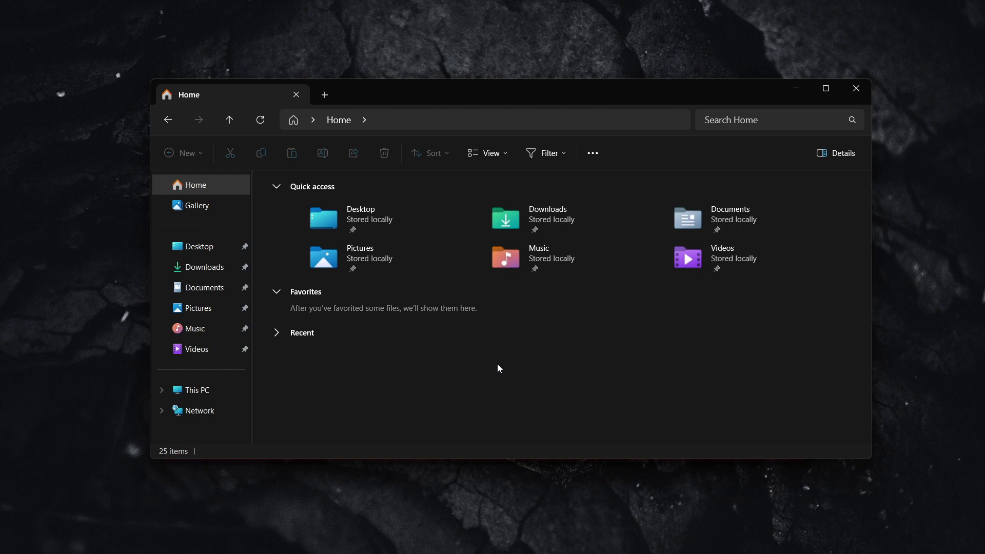
Step: Restore the Chrome window showing Microsoft's Download OneDrive page
left_click(535, 540)
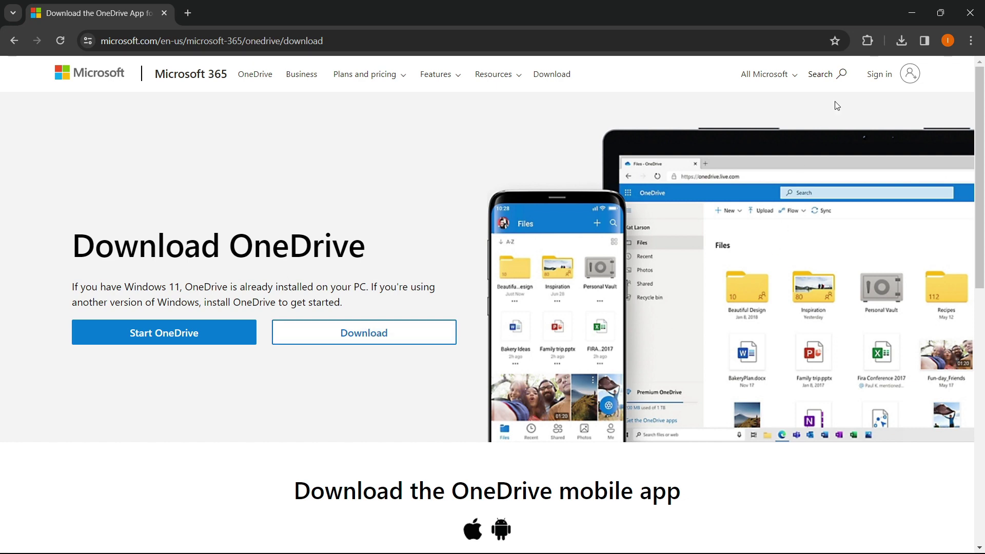
Step: Run OneDriveSetup from the Downloads folder to install OneDrive
left_click(910, 9)
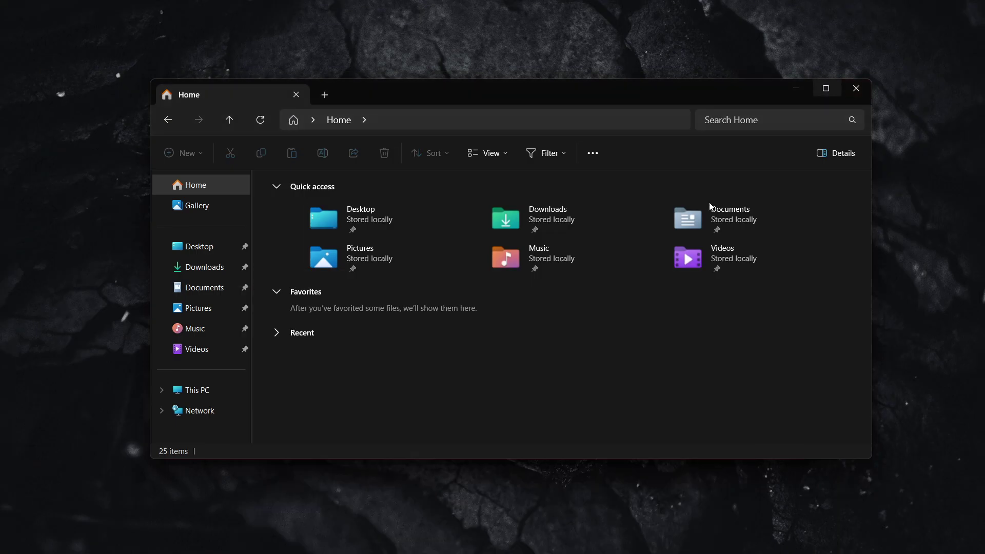
left_click(200, 267)
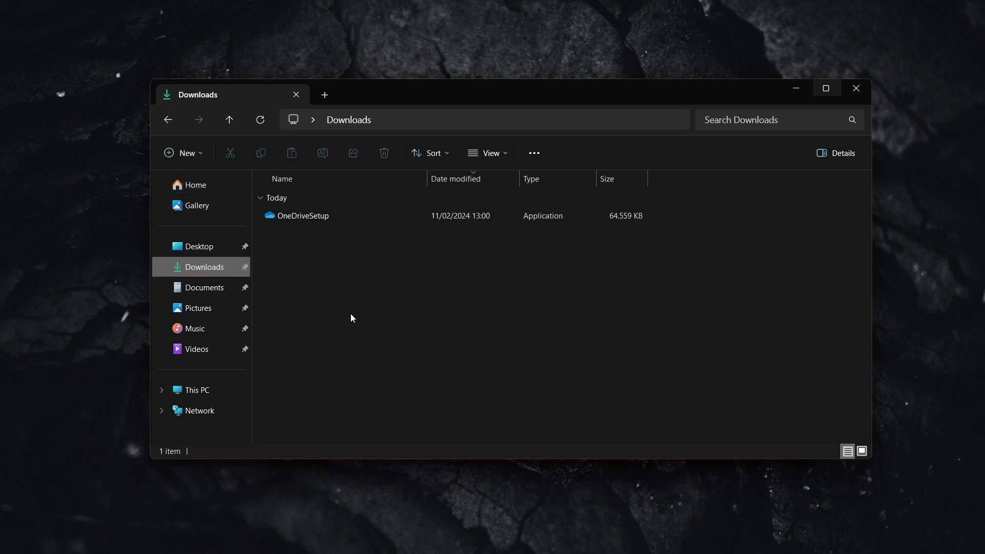
double_click(341, 217)
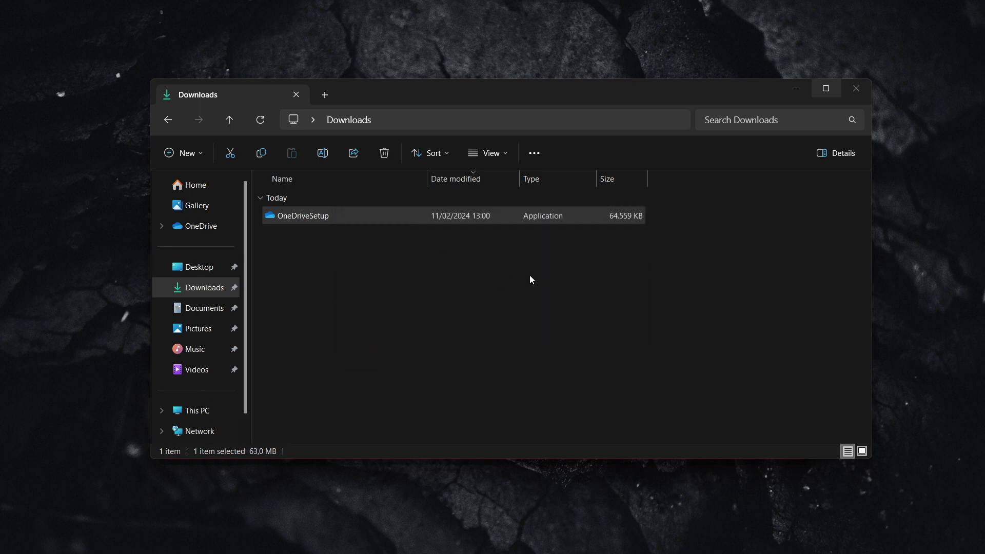
left_click(530, 277)
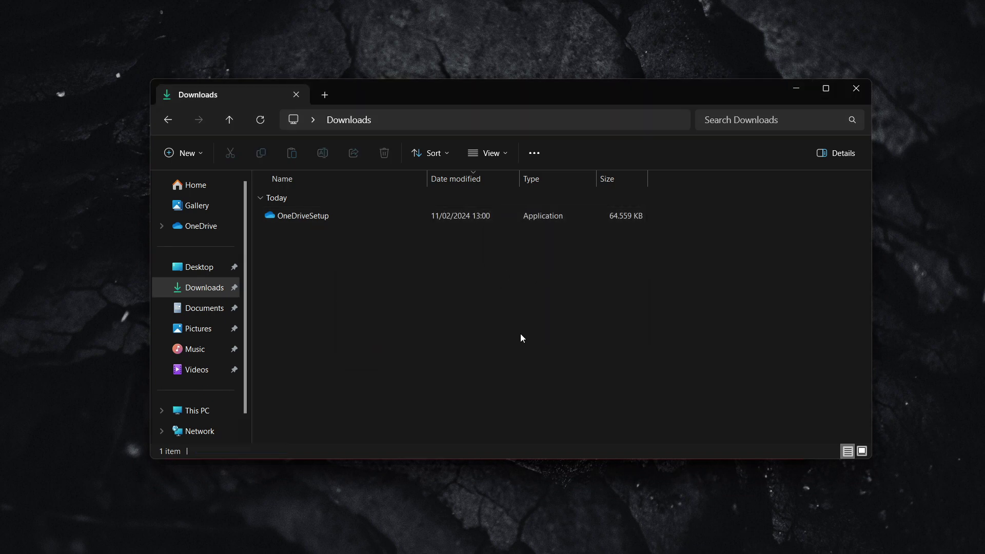
Step: Open the empty OneDrive folder and choose Create account in the Set up OneDrive dialog
left_click(199, 230)
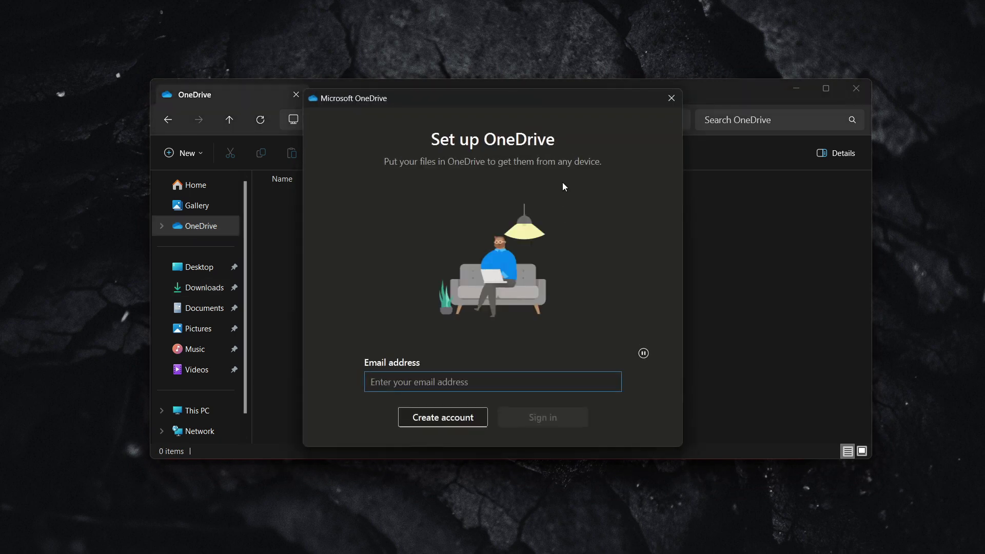
left_click_drag(493, 105, 518, 106)
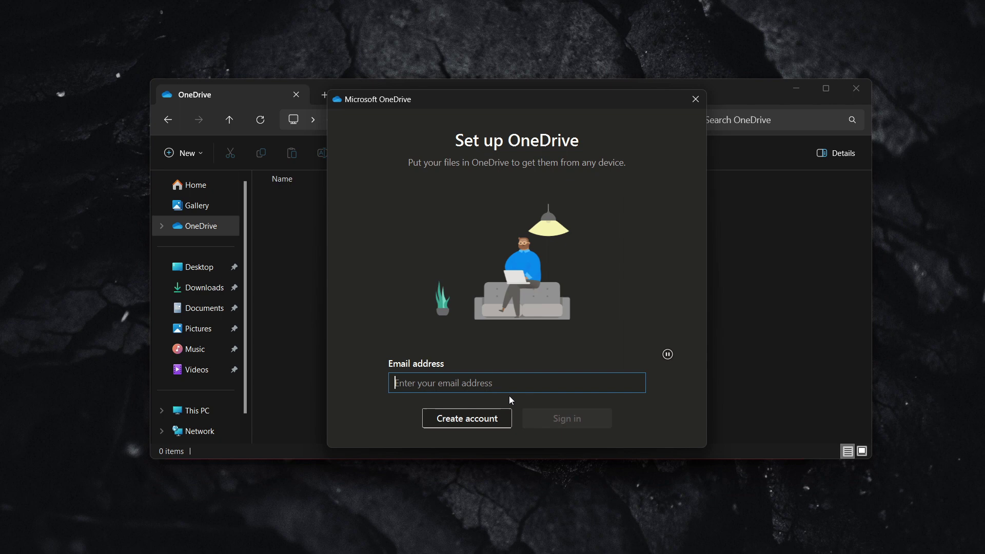
left_click(477, 420)
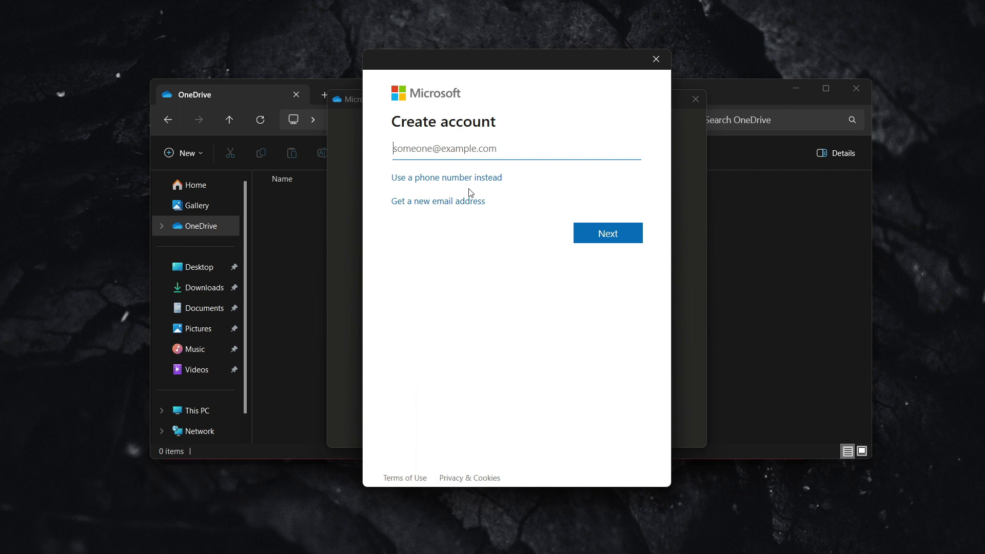
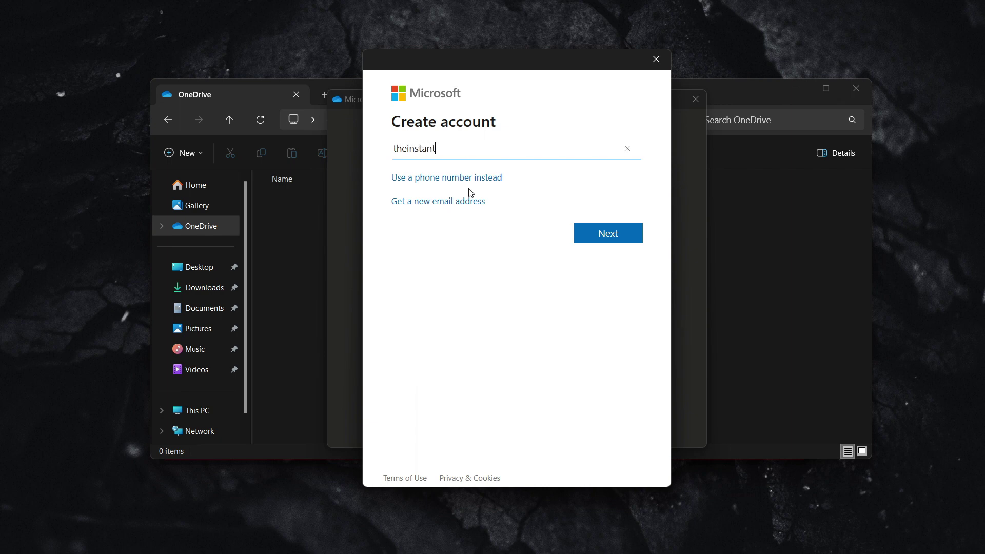
Step: Enter the new account's e-mail address and paste in its password
left_click(599, 232)
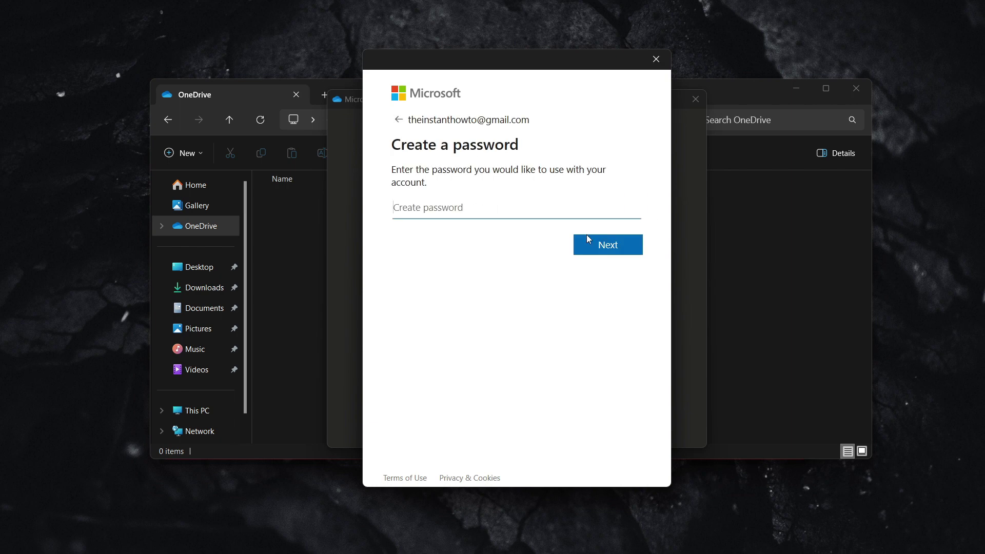
key("ctrl+v")
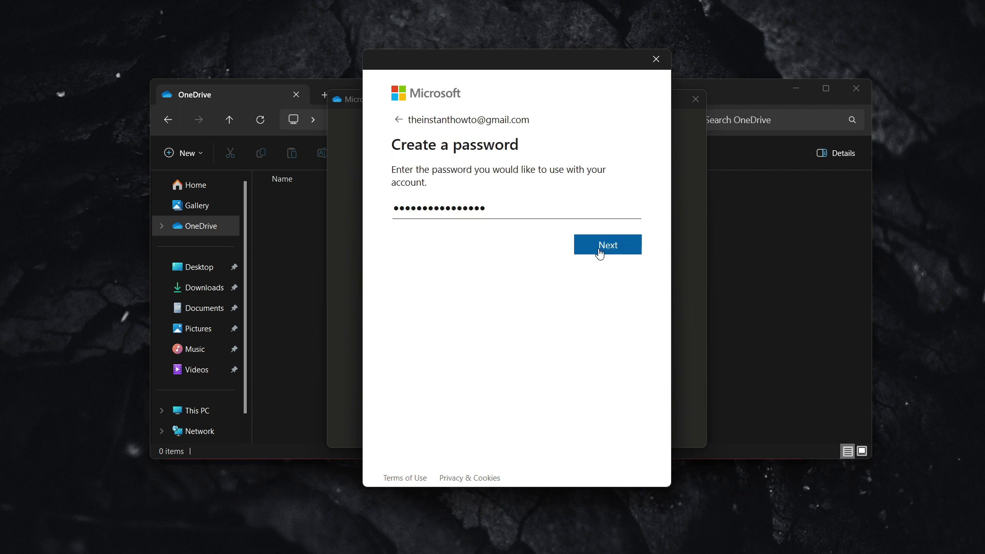
left_click(599, 246)
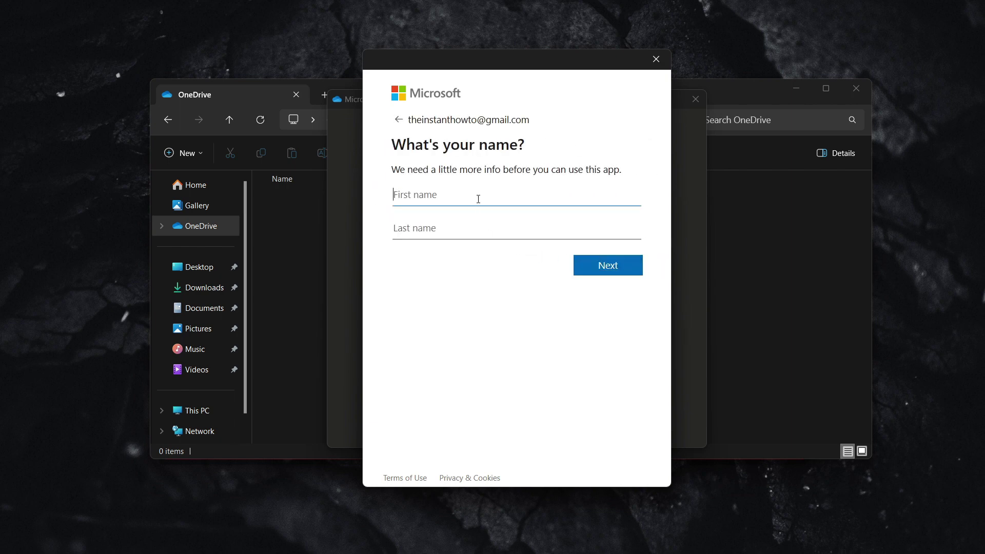
Step: Fill in the account holder's first and last name
type("Instant")
key("Tab")
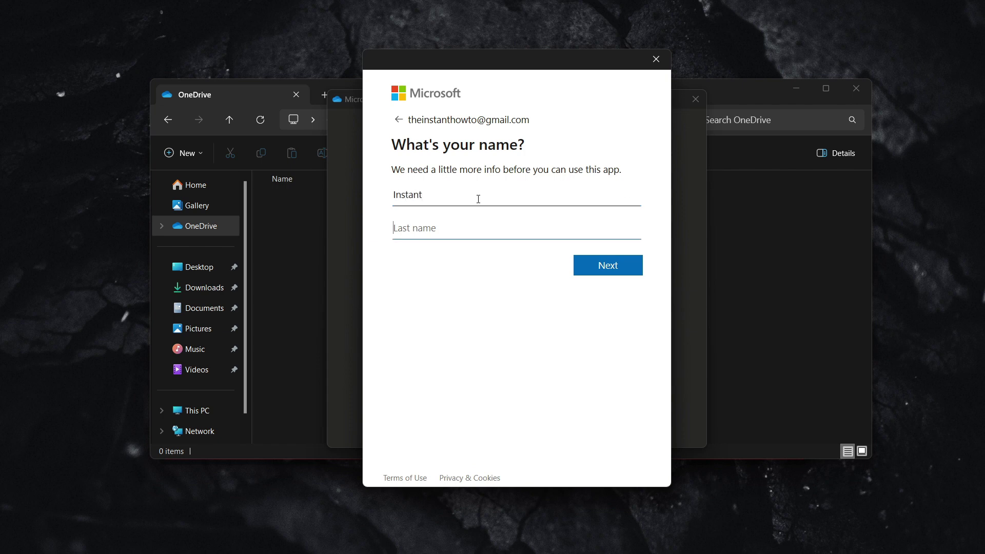
type("HowTo")
left_click(594, 265)
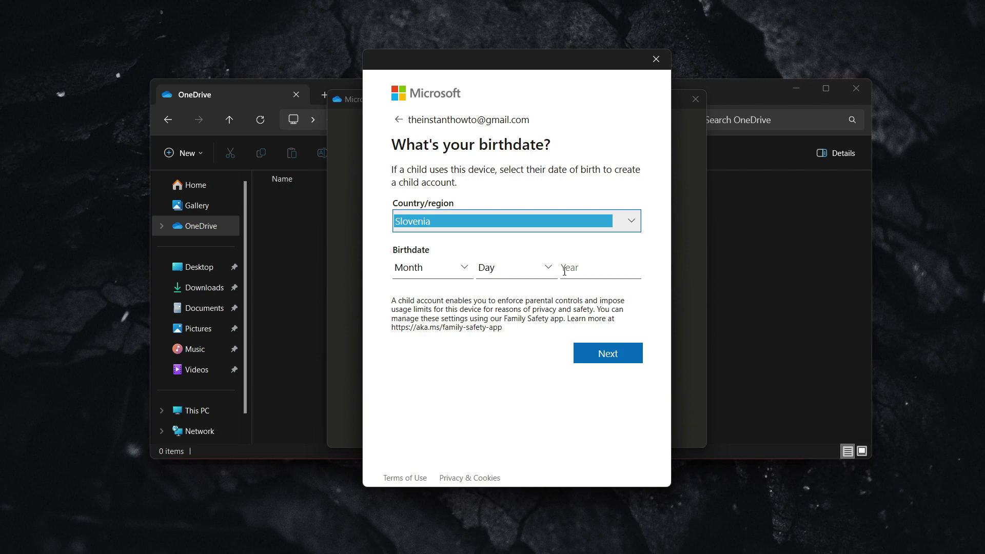
Step: Choose United States as the country, enter birth day 15 and year 1995, and submit
left_click(631, 221)
scroll(475, 255, "down", 10)
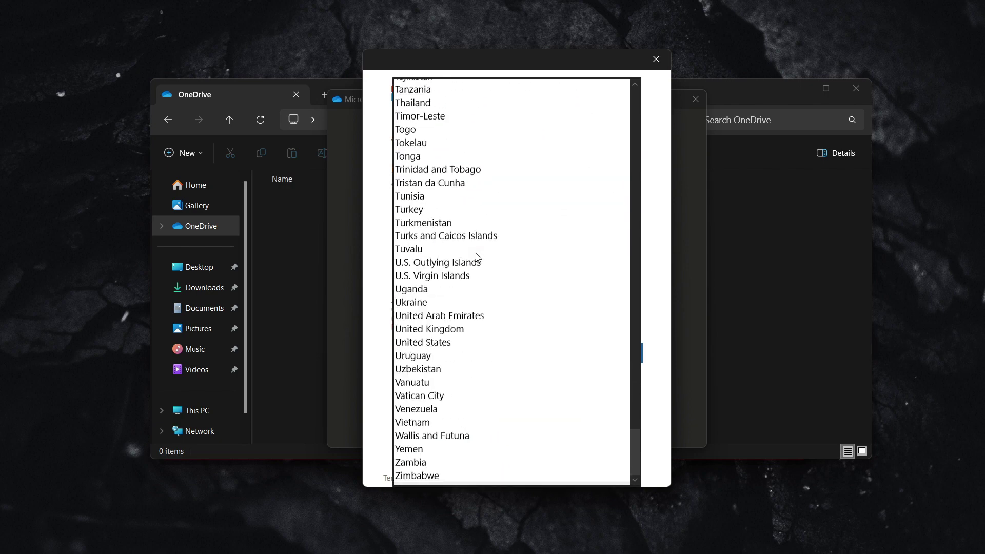
key("e")
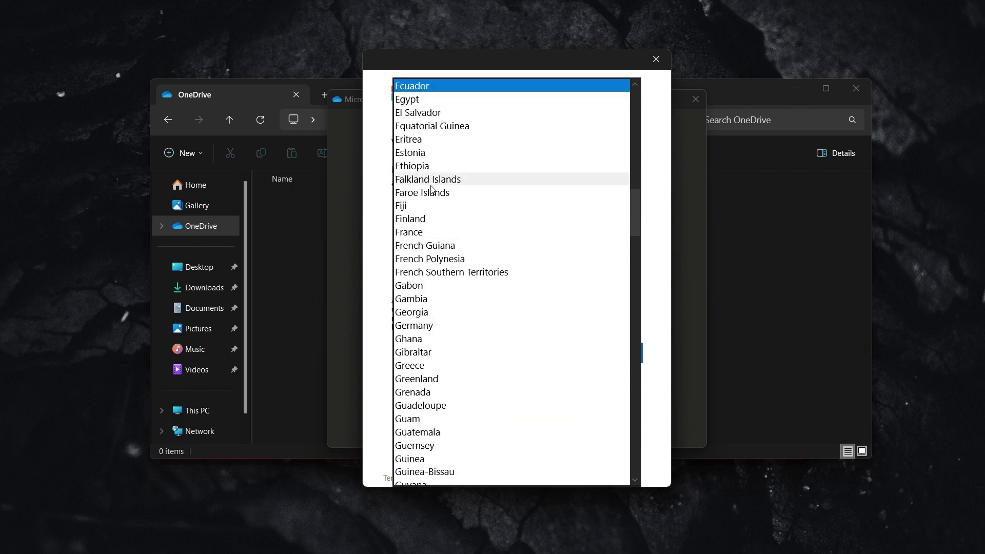
key("u")
scroll(433, 217, "down", 6)
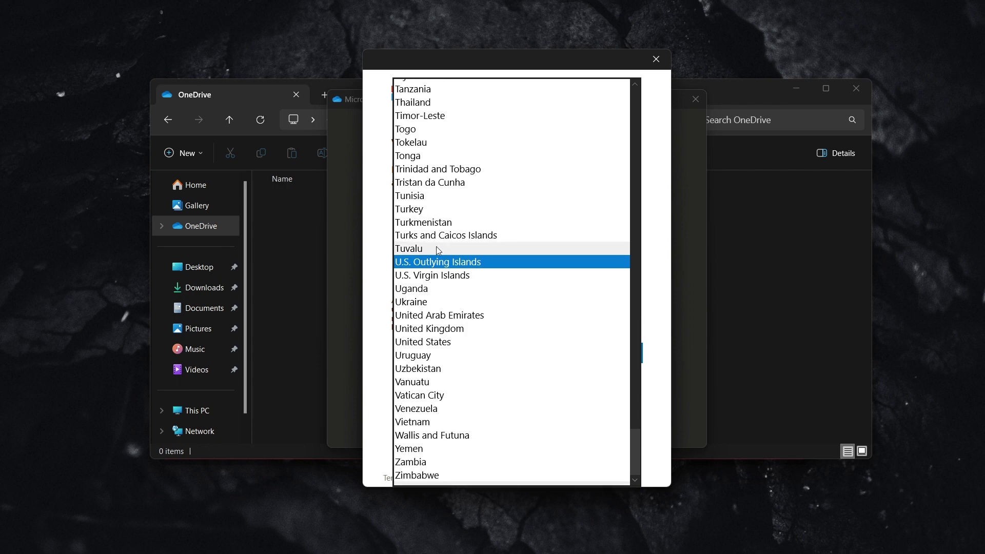
left_click(435, 341)
left_click(519, 269)
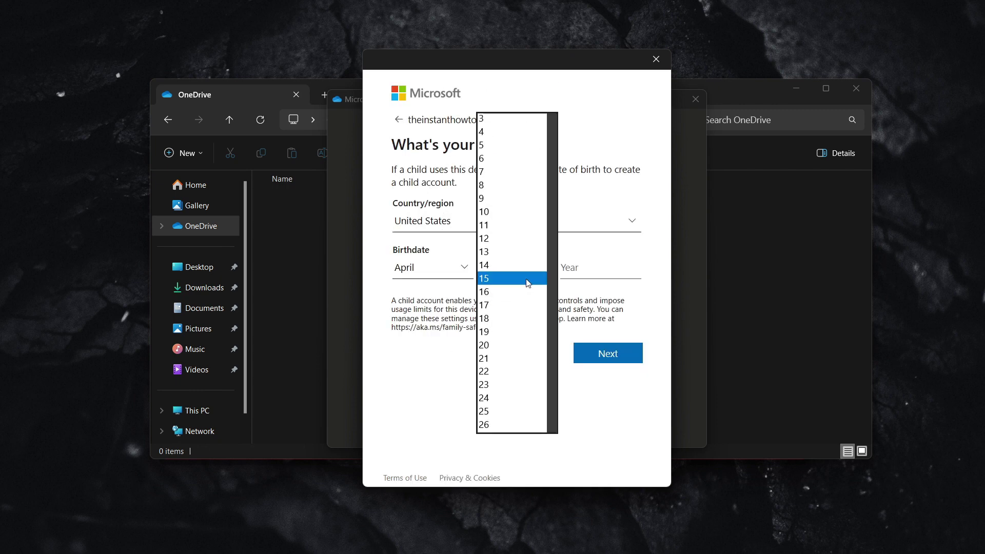
left_click(528, 282)
left_click(586, 265)
type("1995")
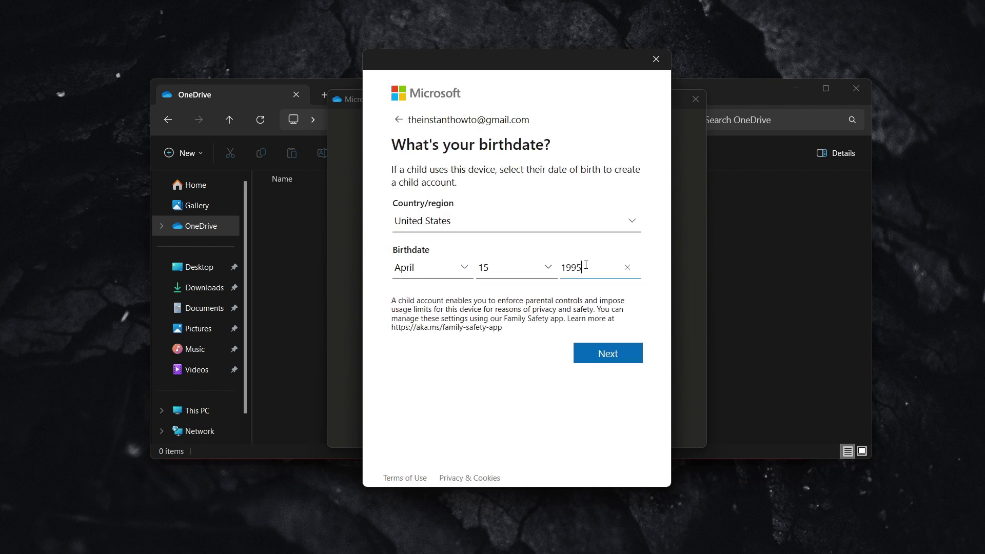
left_click(607, 354)
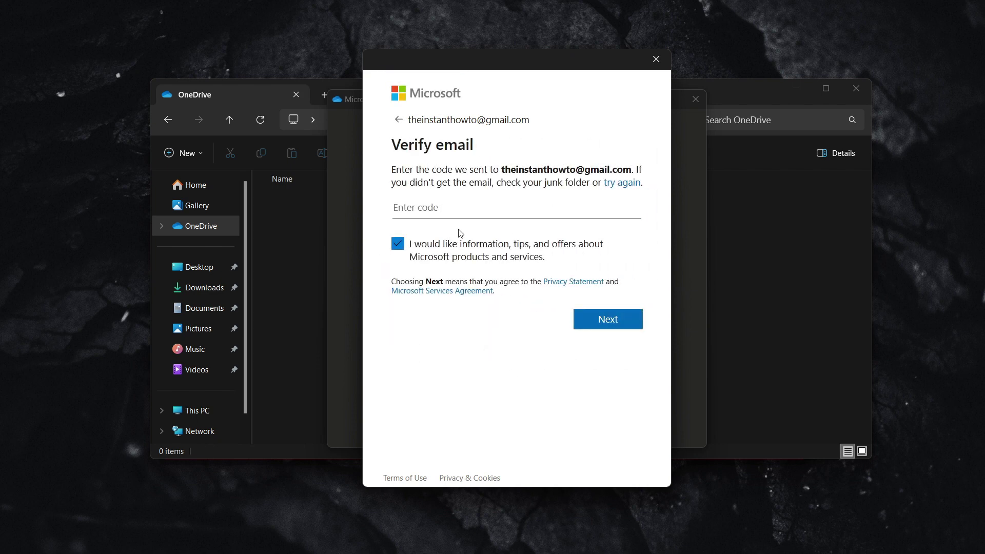
Step: Submit the emailed verification code and solve the rotate-the-object robot-check puzzle
left_click(479, 200)
left_click(607, 320)
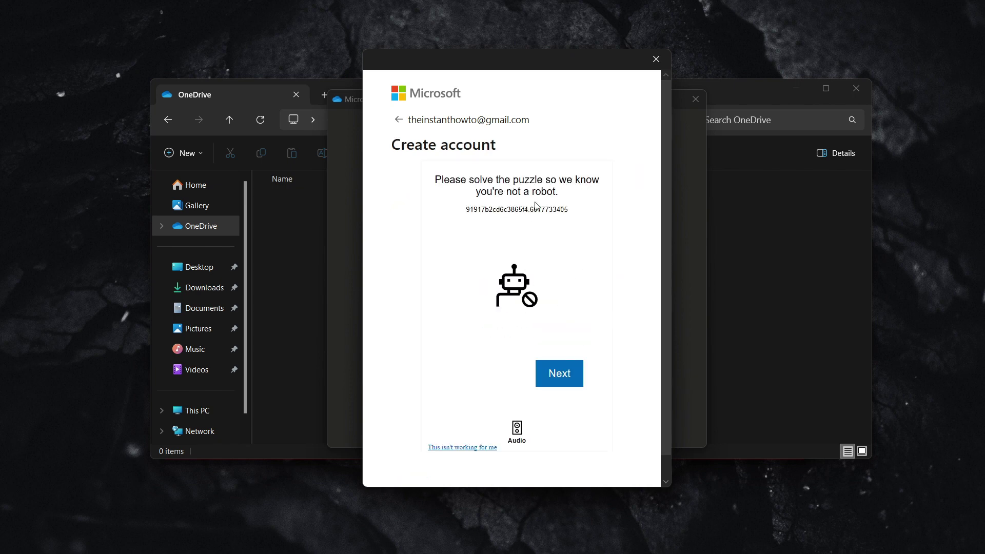
left_click(564, 375)
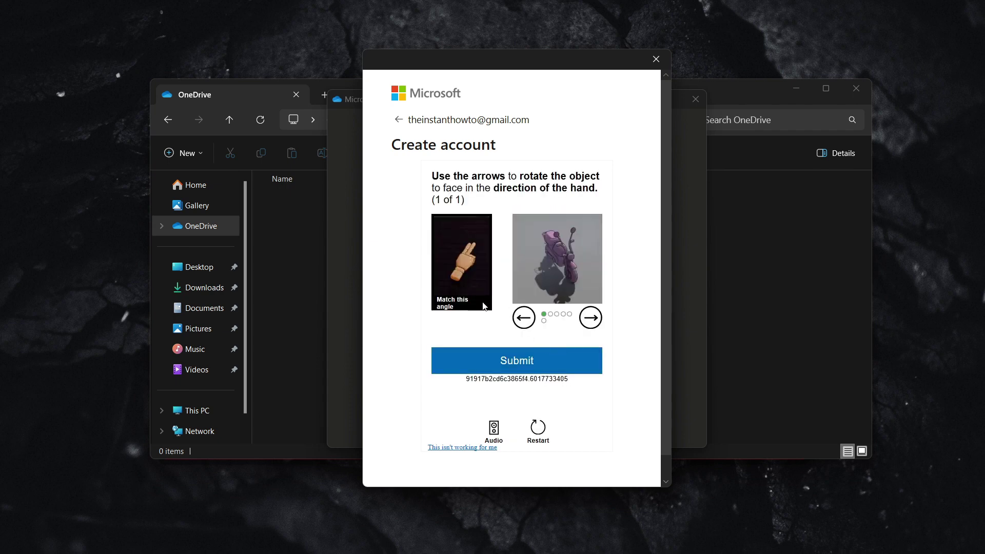
left_click(524, 317)
left_click(591, 318)
left_click(591, 318)
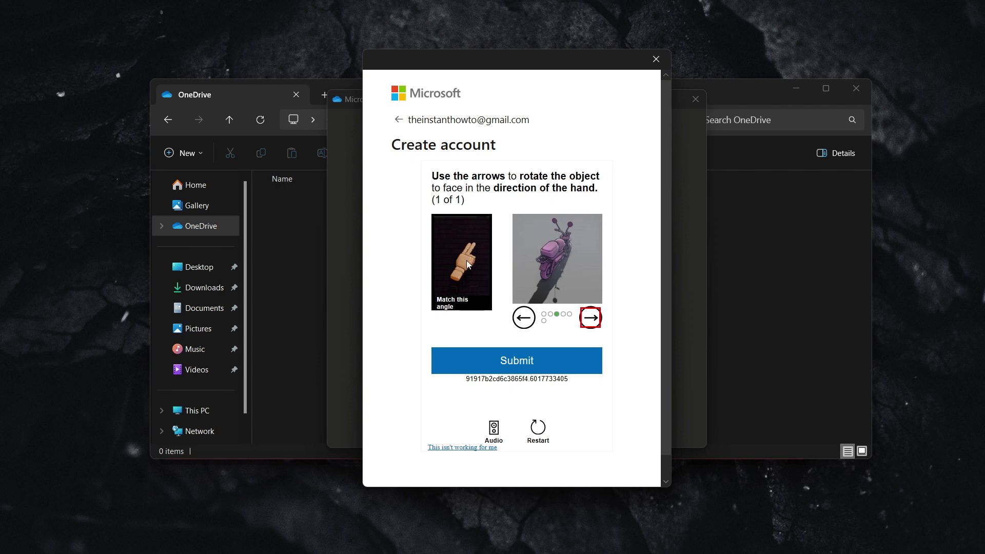
left_click(524, 360)
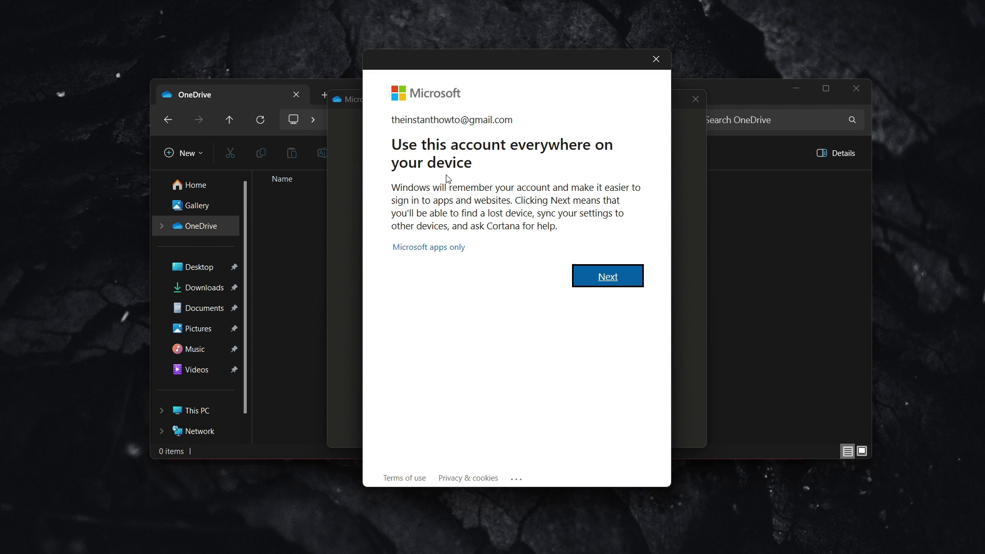
Step: Use the account on this device, decline optional data sharing, and keep the default OneDrive folder
left_click(602, 283)
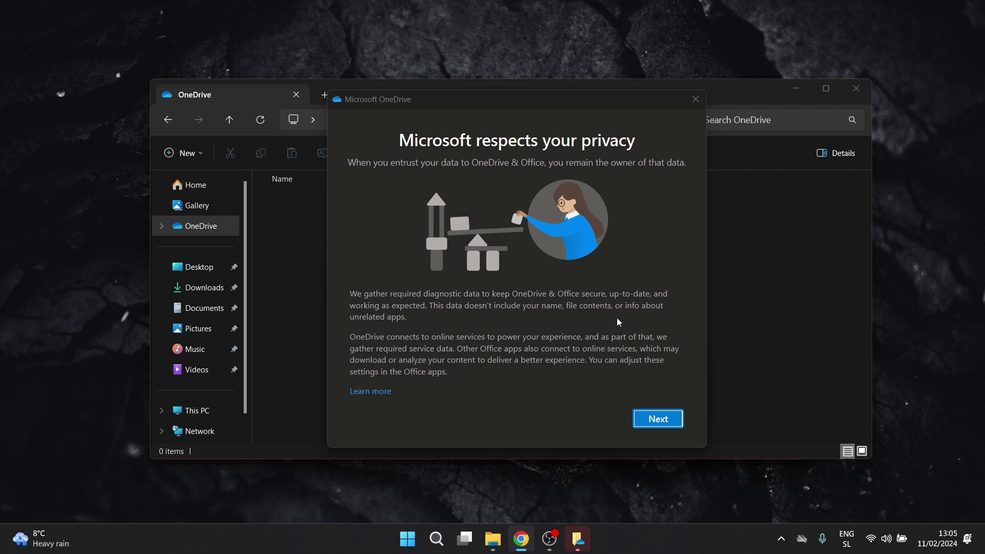
left_click(648, 419)
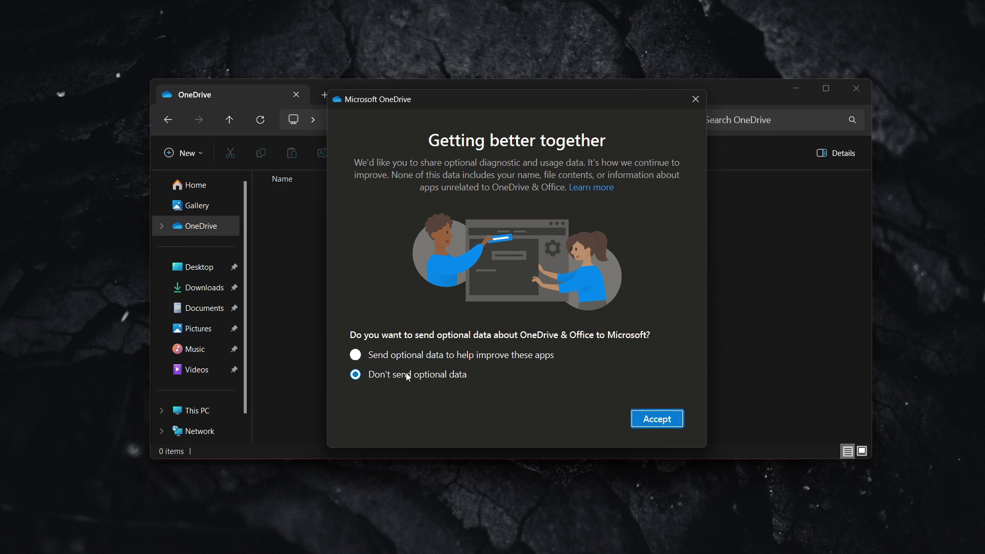
left_click(656, 419)
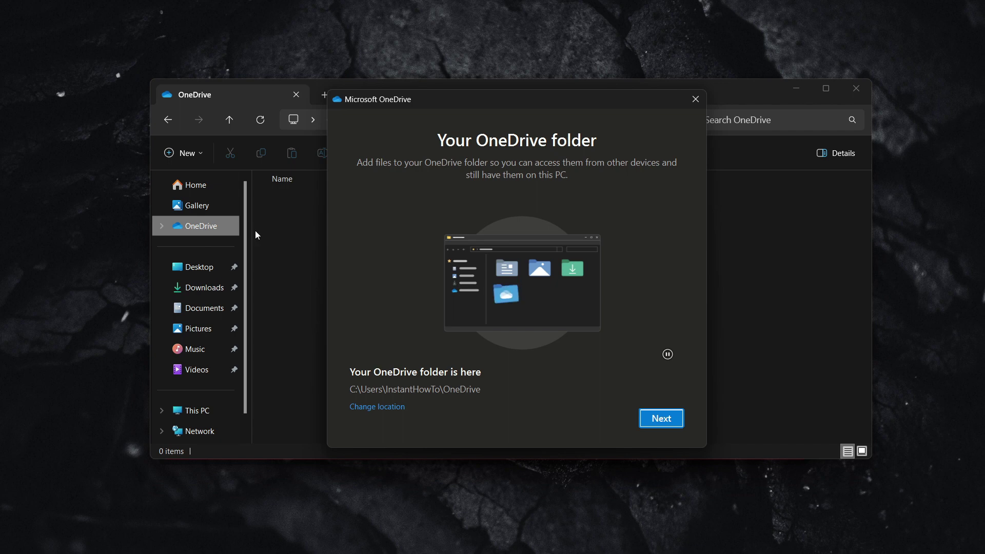
left_click(666, 420)
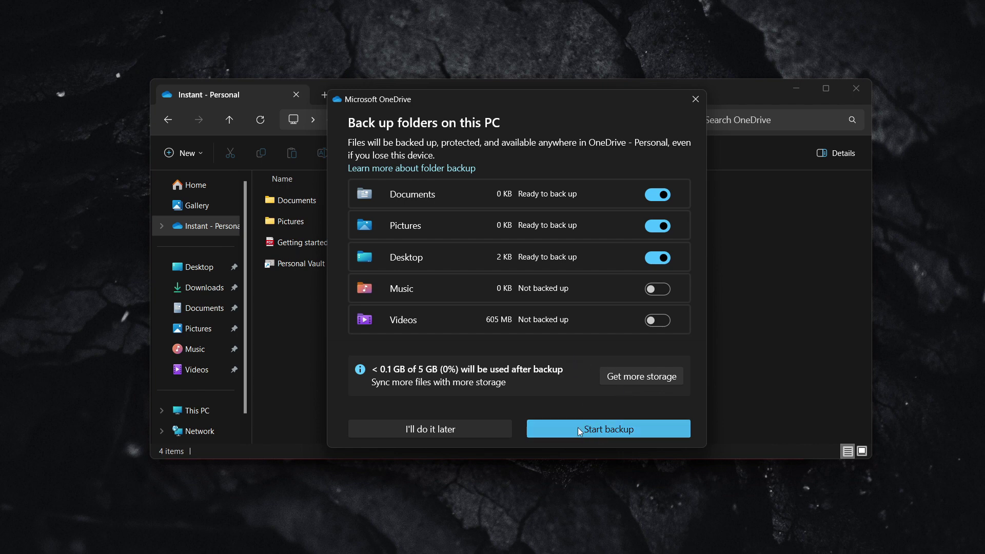
Step: Postpone folder backup, step through the intro and Files On Demand pages, and skip the mobile app
left_click(430, 431)
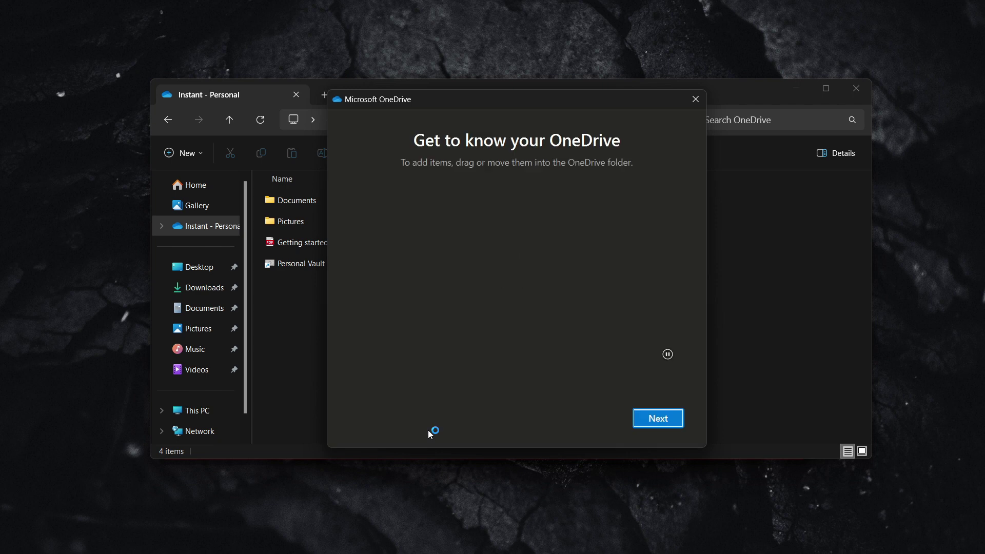
left_click(661, 425)
left_click(667, 425)
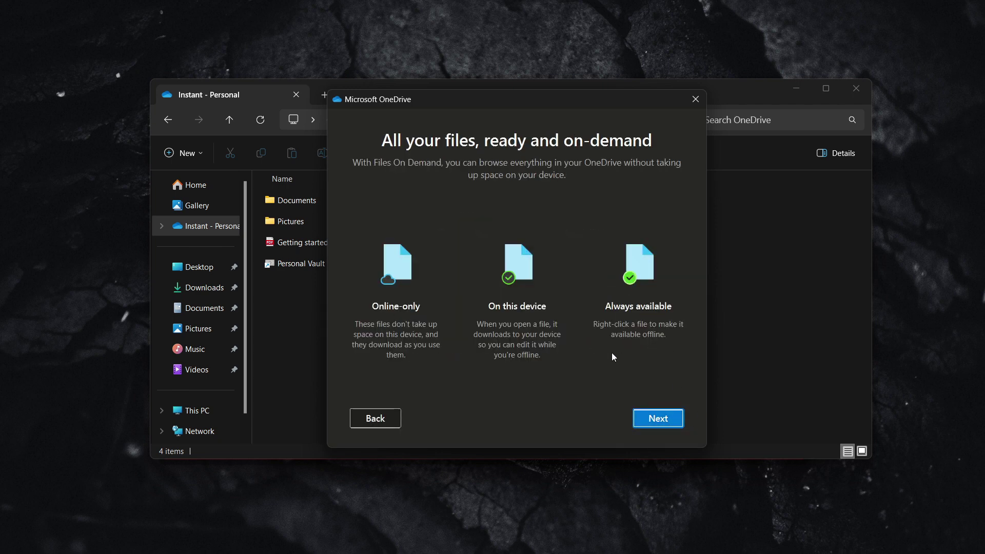
left_click(667, 421)
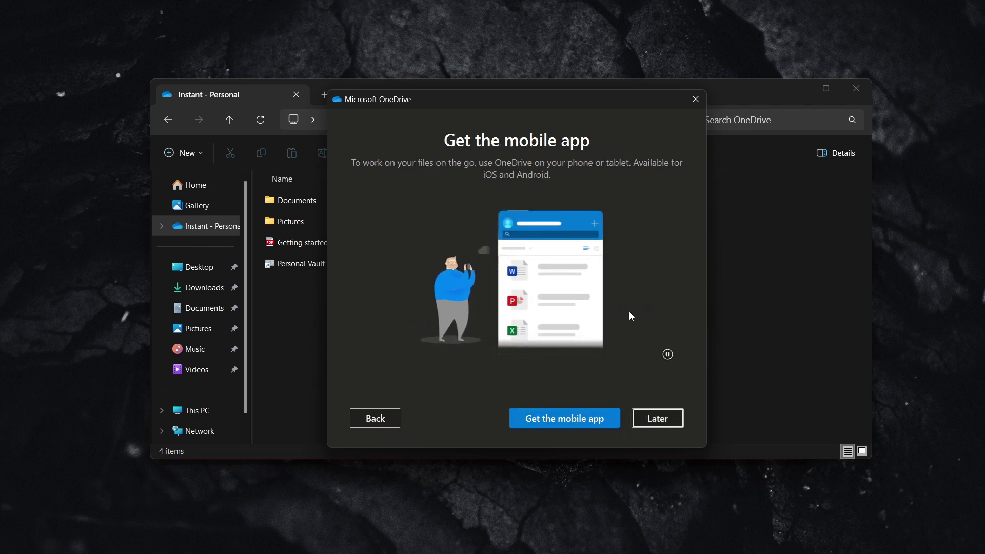
left_click(660, 419)
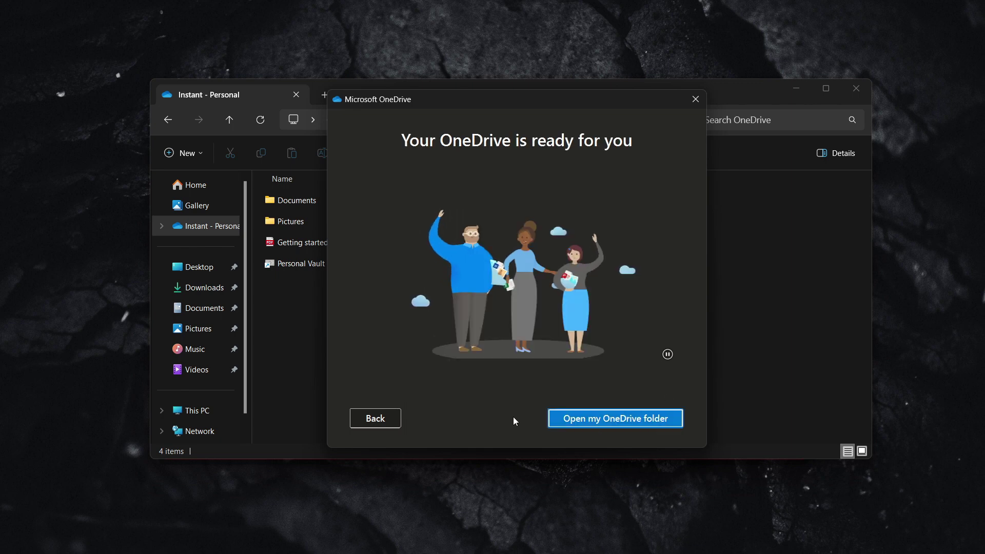
Step: Show the synced OneDrive folder's Documents, Pictures, getting-started guide and Personal Vault in File Explorer
left_click(605, 419)
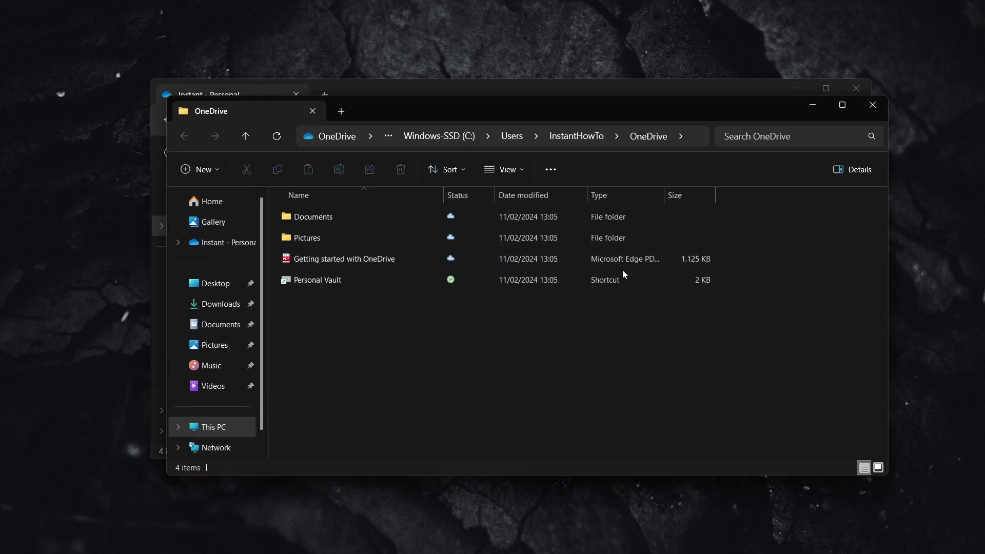
left_click(871, 108)
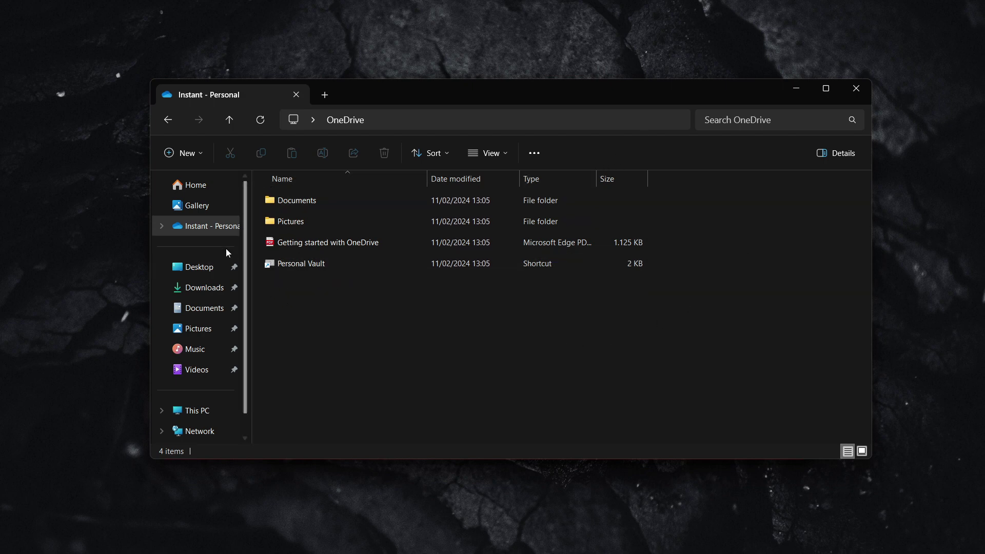
left_click(194, 229)
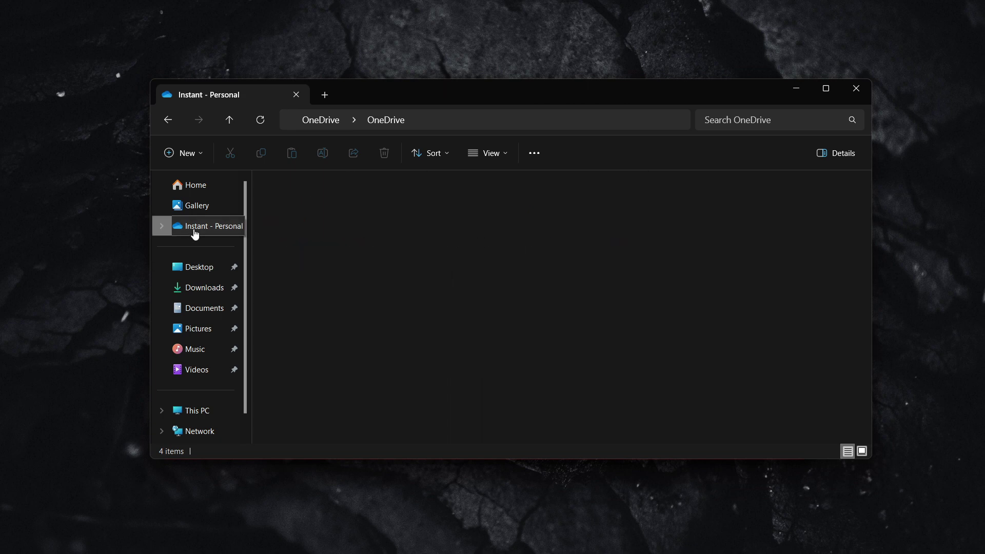
left_click_drag(350, 301, 433, 281)
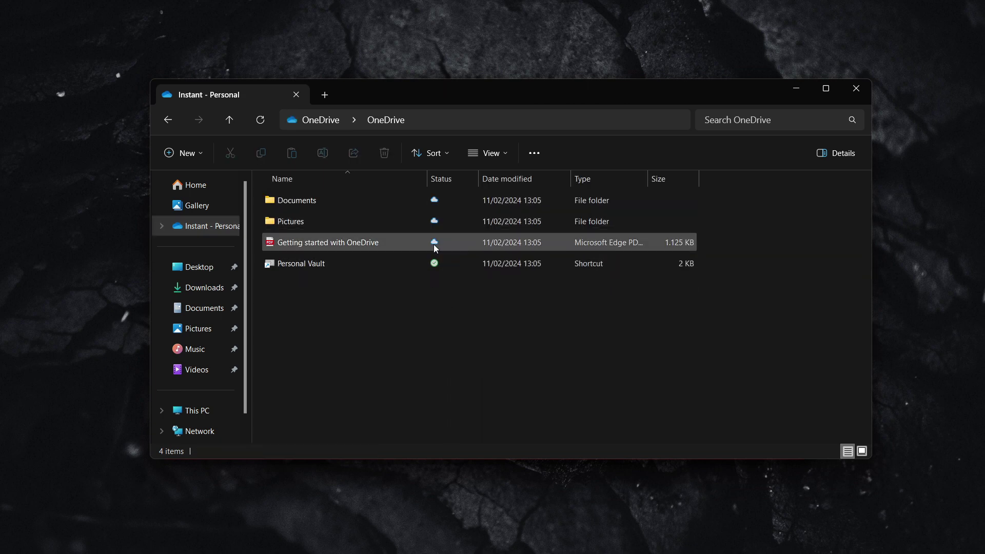